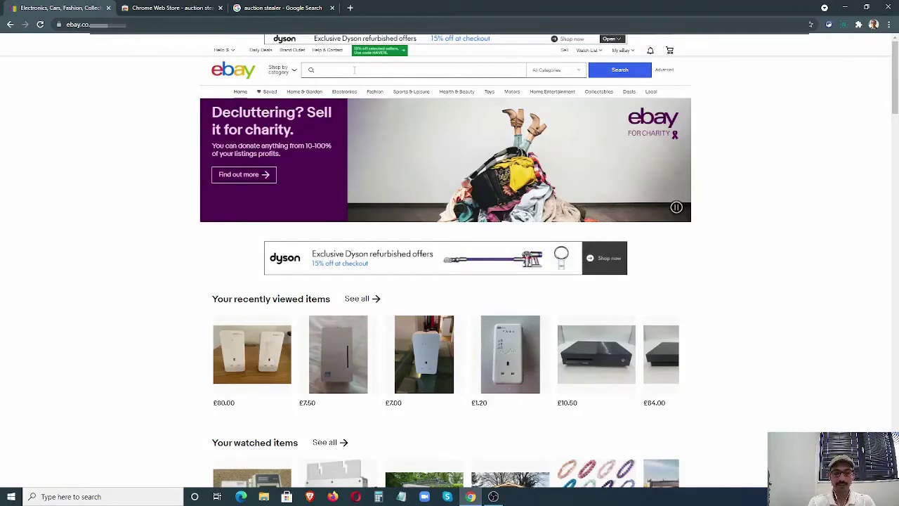
Step: Search eBay for "xbox one" using the suggested search term
click(354, 70)
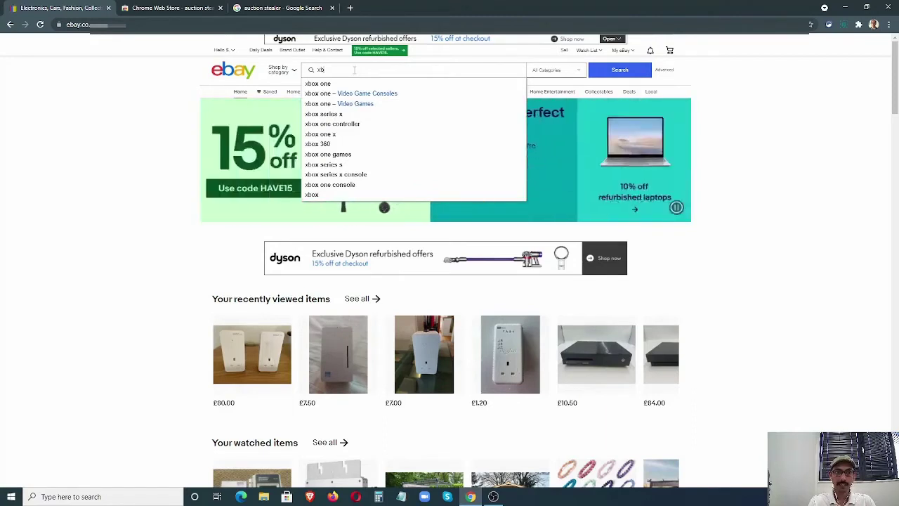
text(xb)
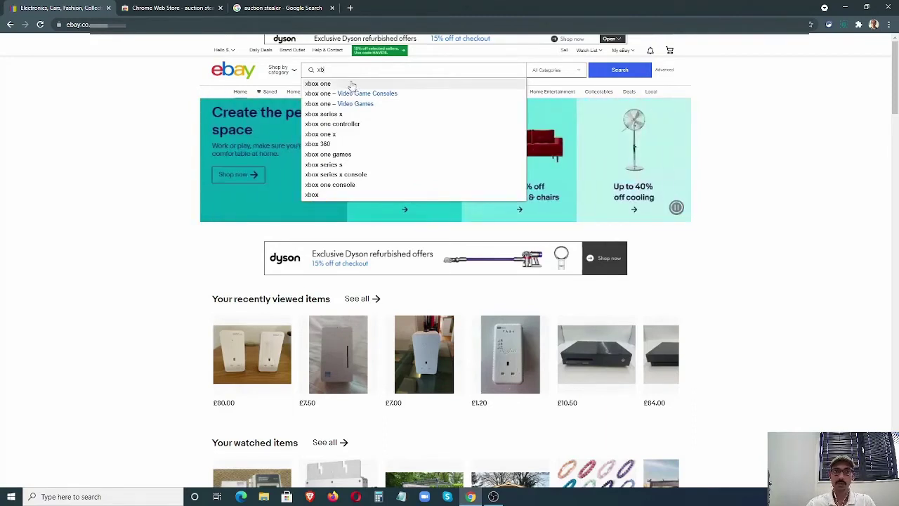
click(349, 84)
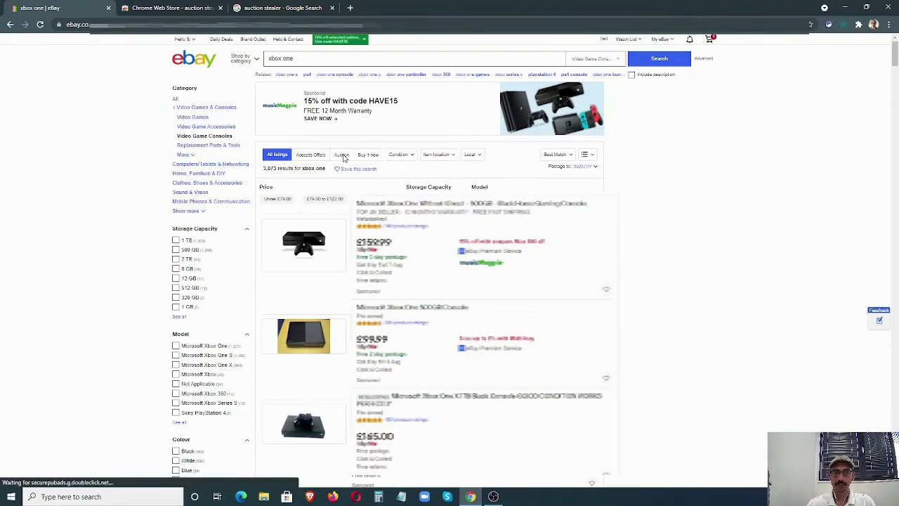
Step: Limit the xbox one results to auction listings and show them in gallery view
click(343, 156)
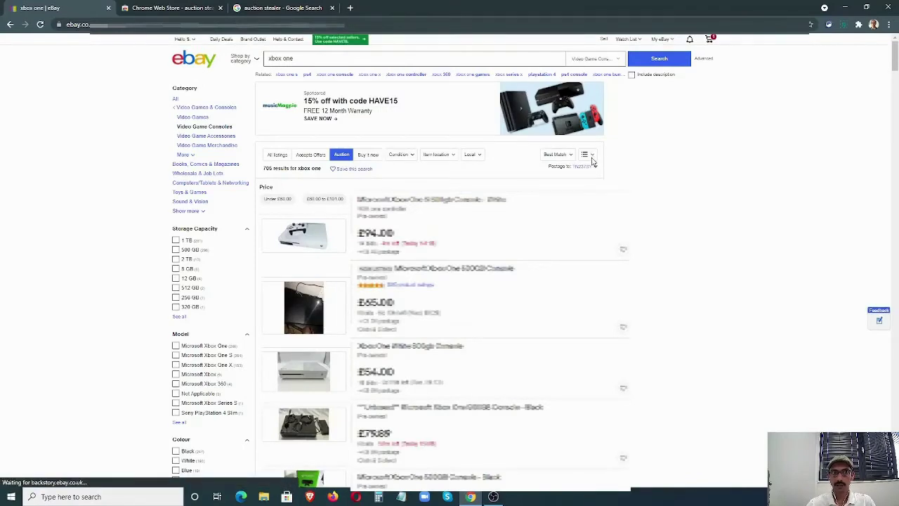
click(592, 159)
click(571, 173)
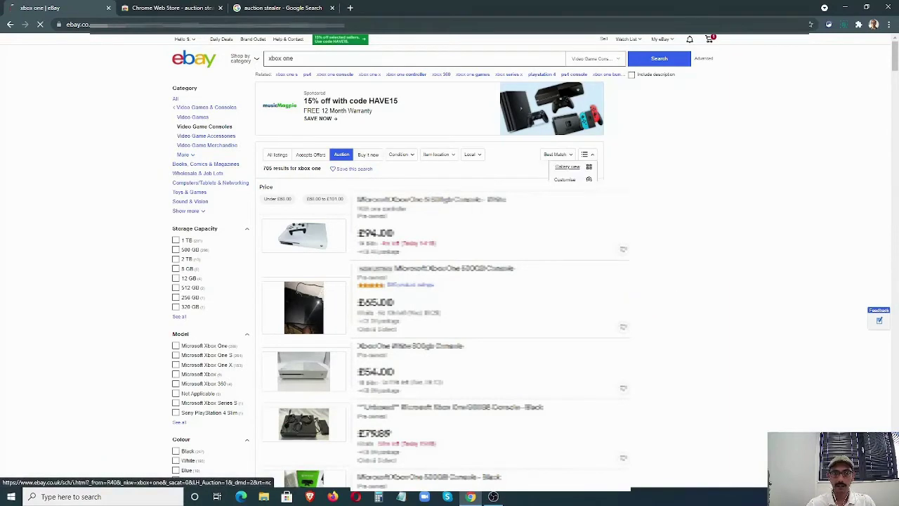
Step: Browse the auction results and open the listing for the Xbox One S 1TB boxed console
scroll(514, 225, down, 3)
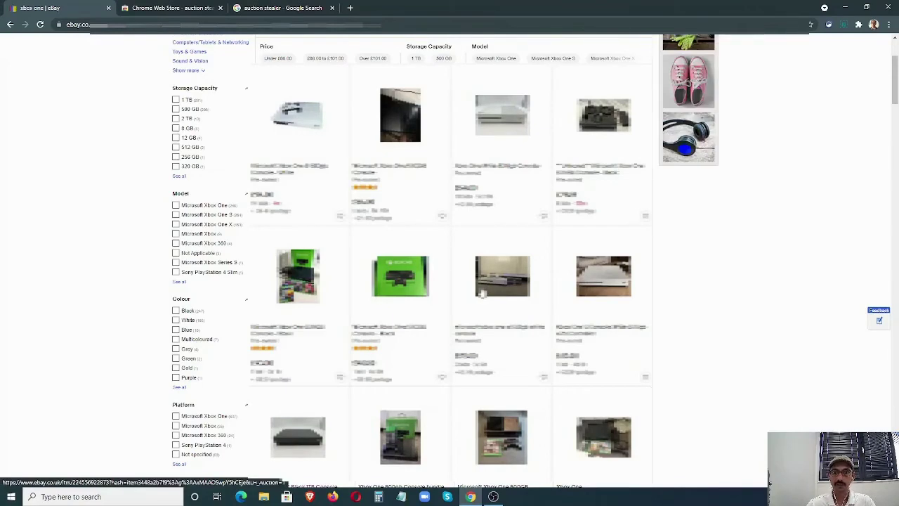
scroll(481, 293, down, 4)
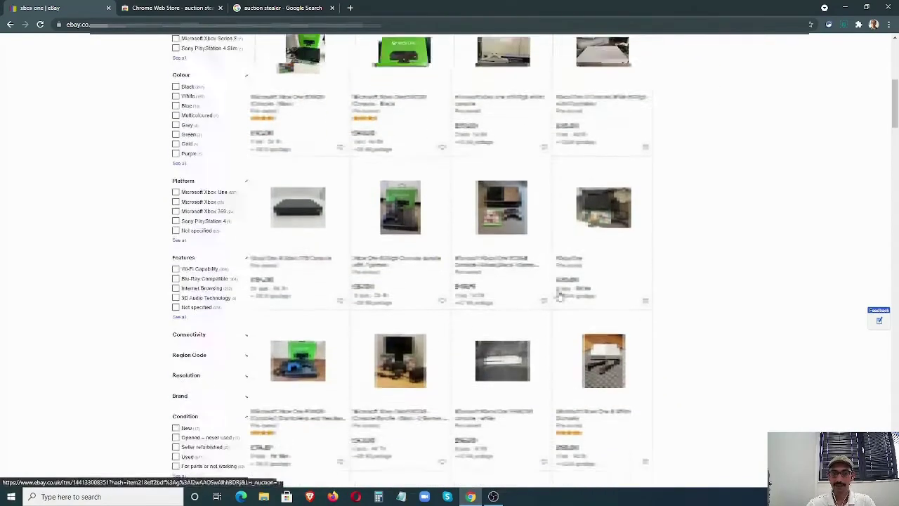
scroll(560, 295, down, 2)
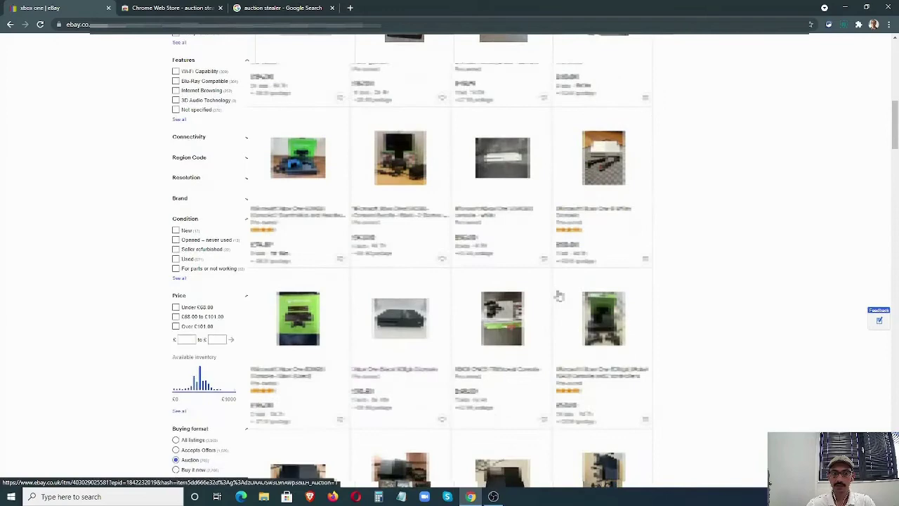
scroll(401, 295, down, 1)
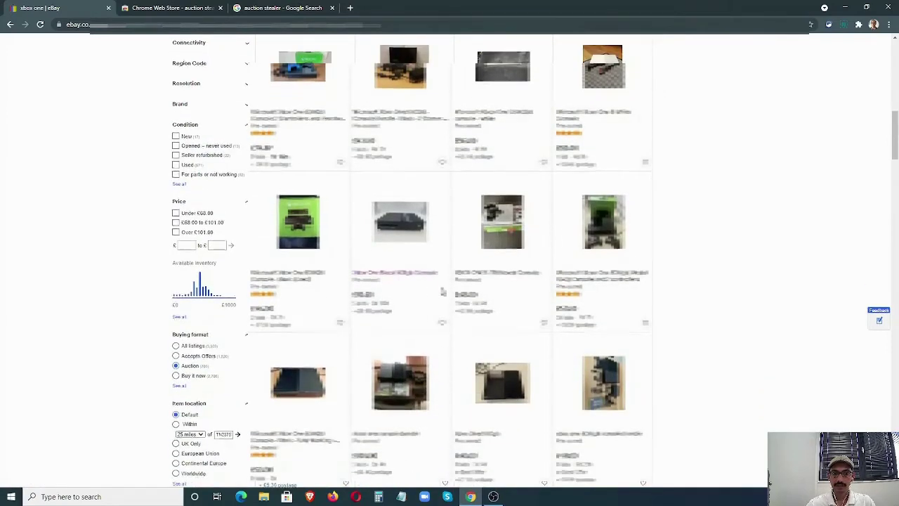
scroll(443, 293, down, 1)
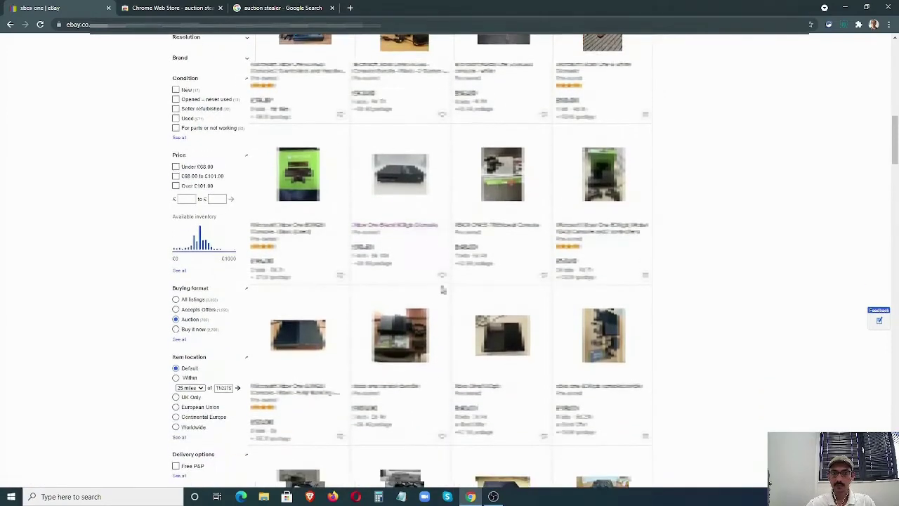
click(485, 232)
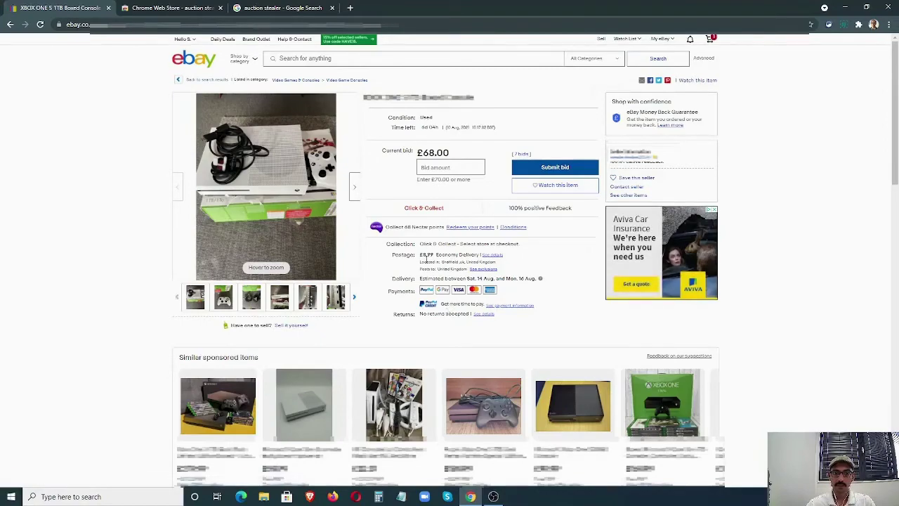
Step: Examine the console listing's bid details, item specifics and seller description
scroll(427, 258, down, 10)
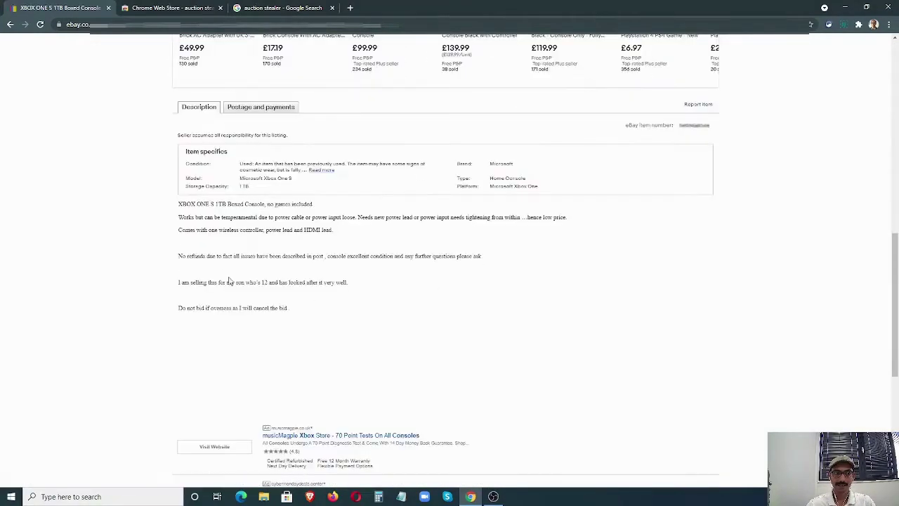
scroll(413, 275, up, 10)
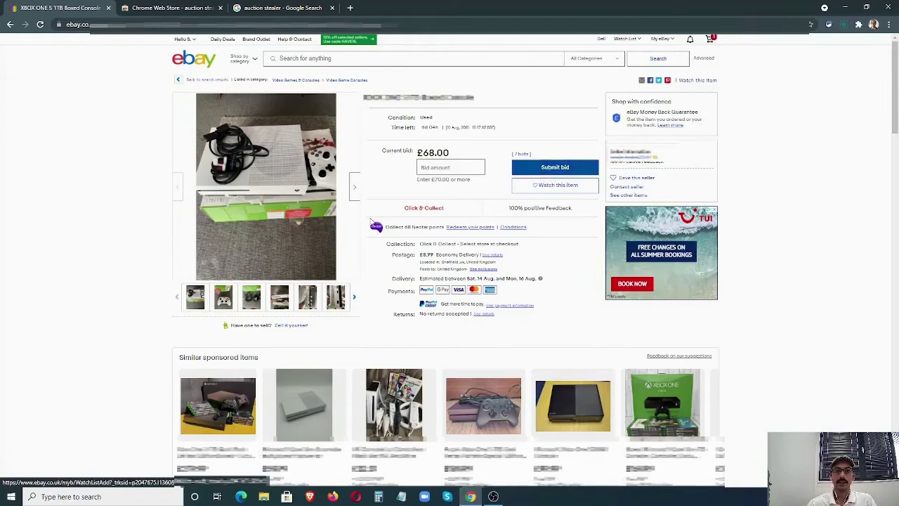
scroll(539, 245, down, 2)
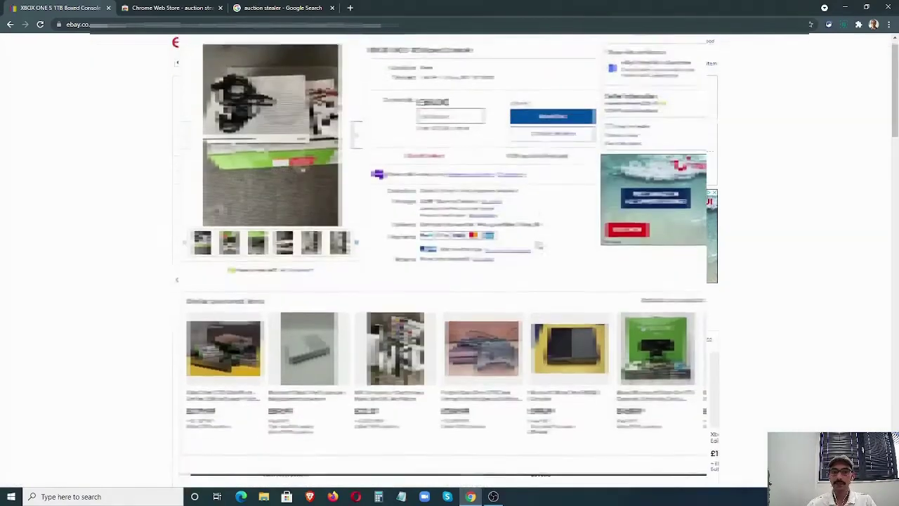
Step: Open the AuctionStealer website from the Google results and log in with the saved member credentials
click(275, 8)
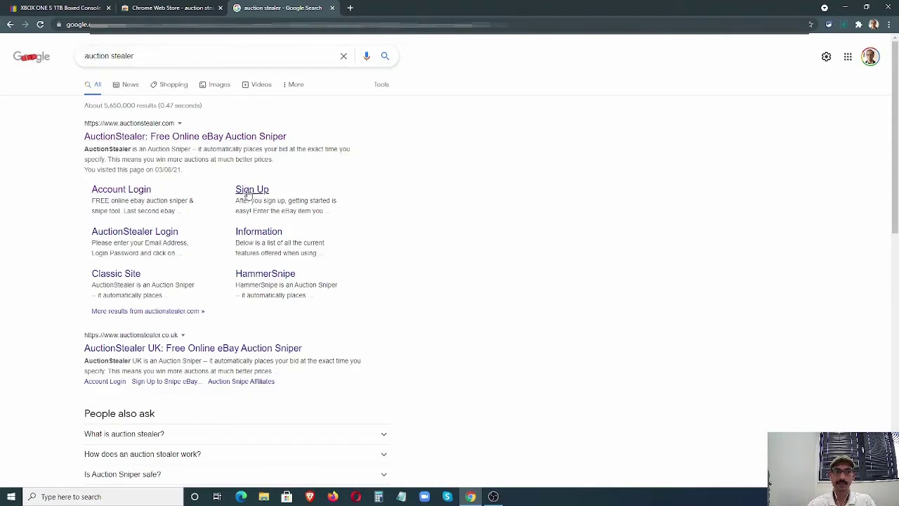
click(172, 138)
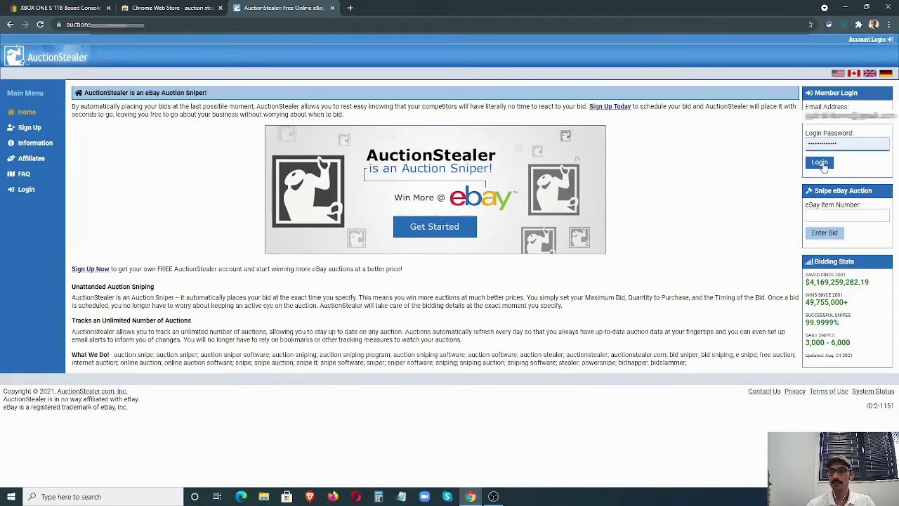
click(822, 164)
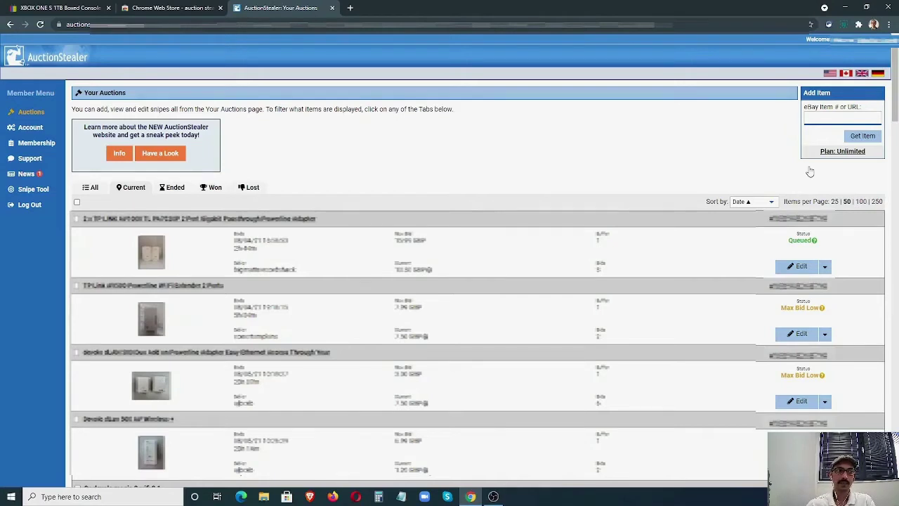
Step: Review the eBay account link settings in AuctionStealer and return to the Your Auctions page
click(35, 129)
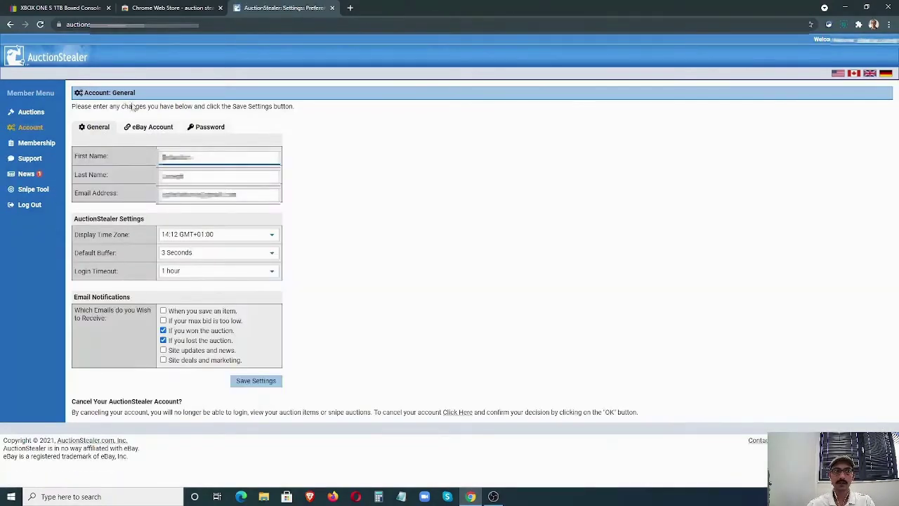
click(147, 130)
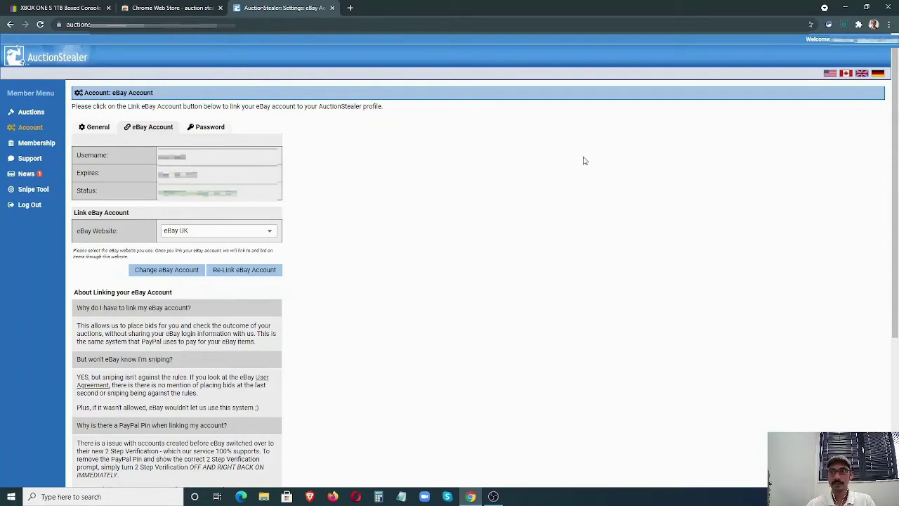
click(32, 114)
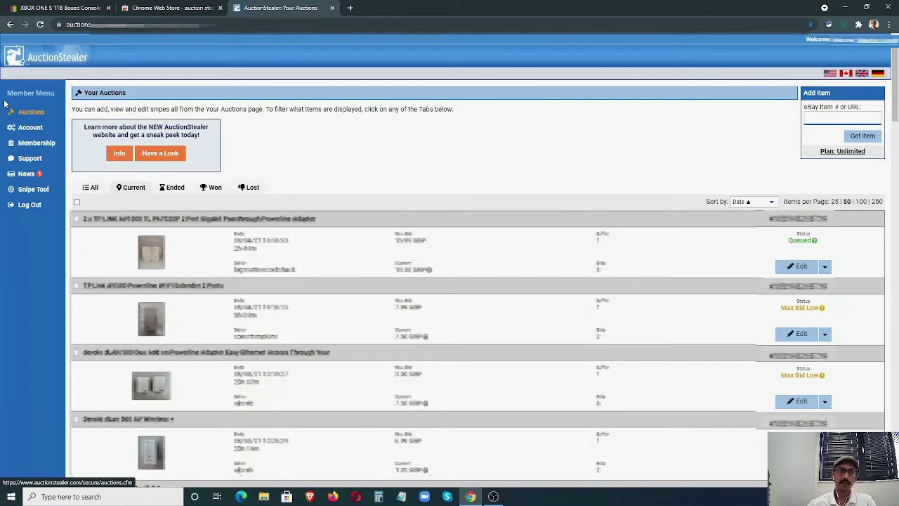
click(32, 115)
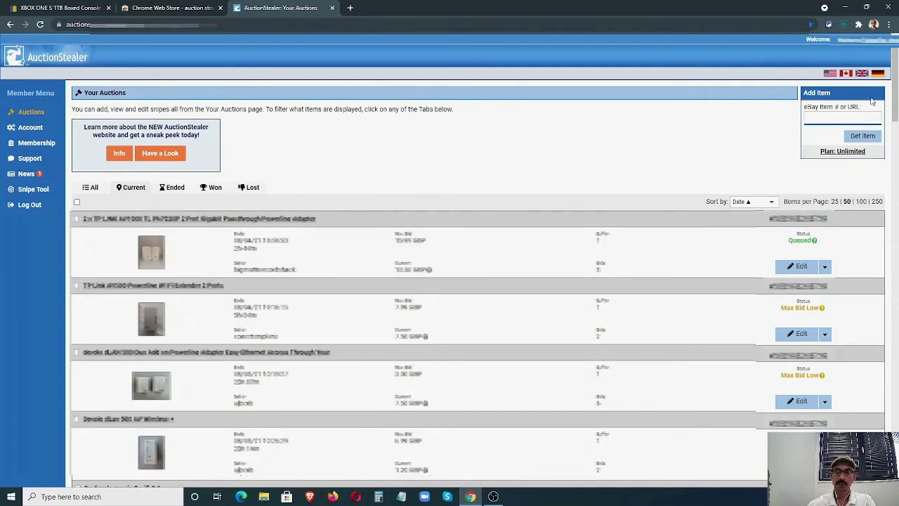
Step: Switch back to the eBay console listing and copy its eBay item number from the description section
click(60, 7)
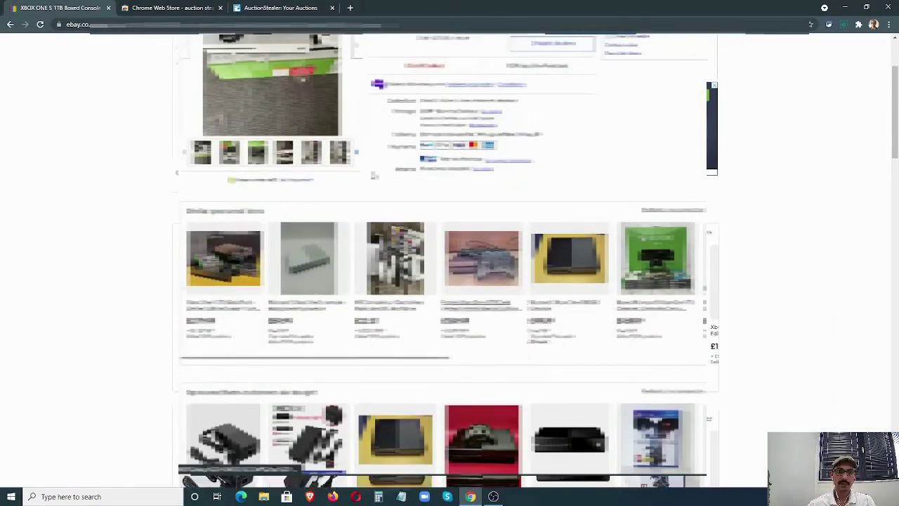
scroll(449, 281, up, 2)
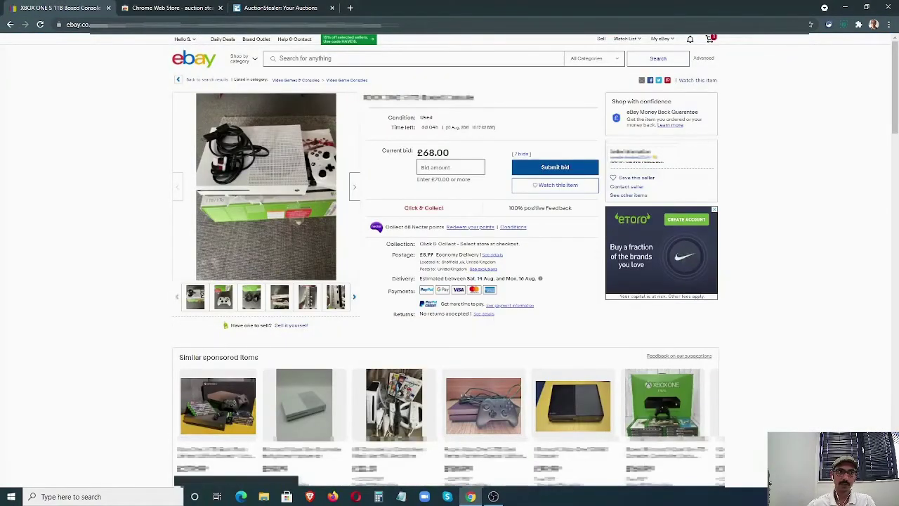
scroll(686, 374, down, 4)
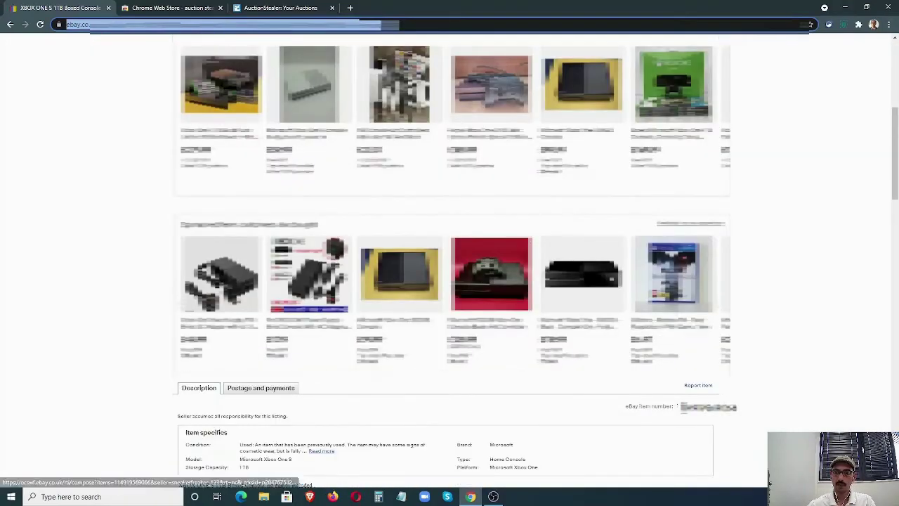
drag(682, 407, 728, 408)
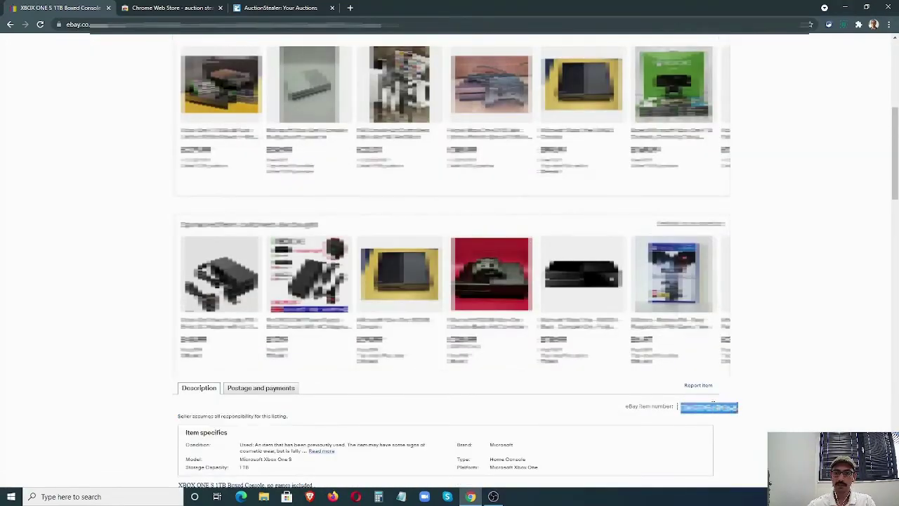
double_click(716, 414)
right_click(695, 407)
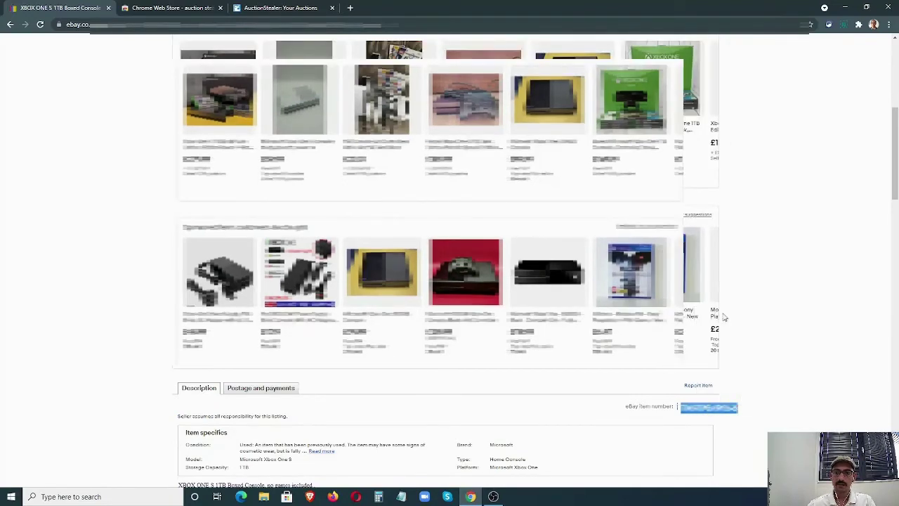
click(717, 315)
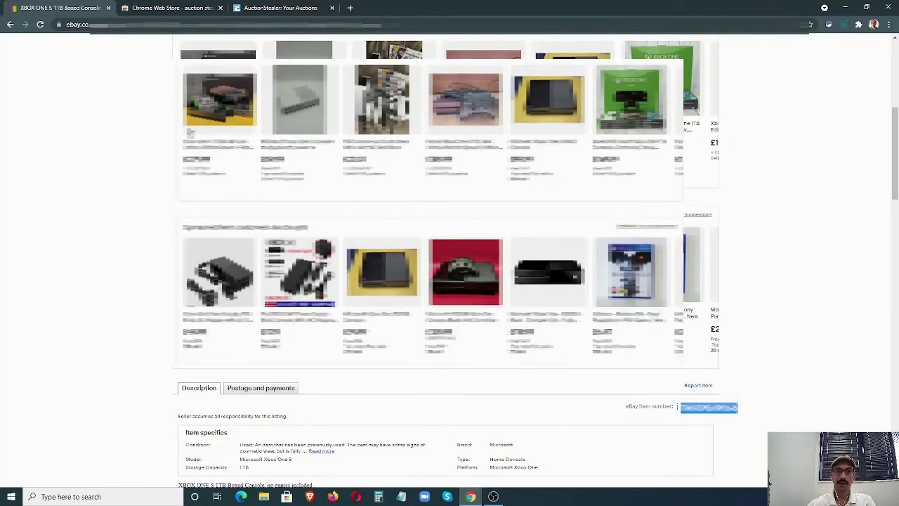
Step: Paste the copied eBay item number into AuctionStealer's Add Item form and retrieve the item
click(288, 8)
click(821, 116)
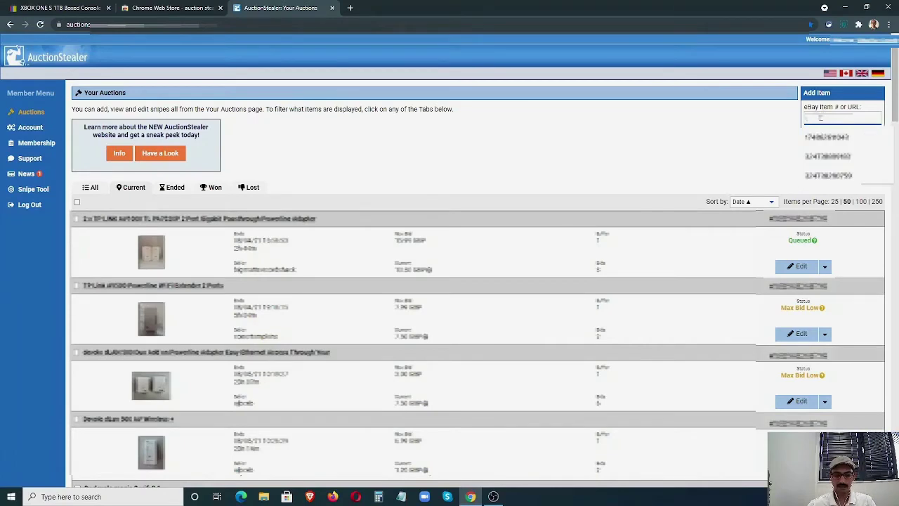
key(ctrl+v)
click(860, 137)
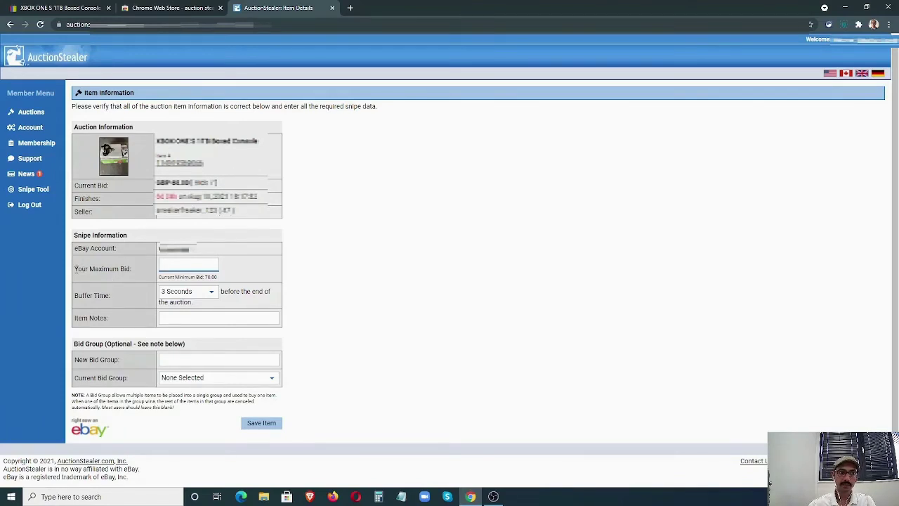
Step: Set the maximum bid for the Xbox One S console to 101.51
drag(75, 268, 137, 274)
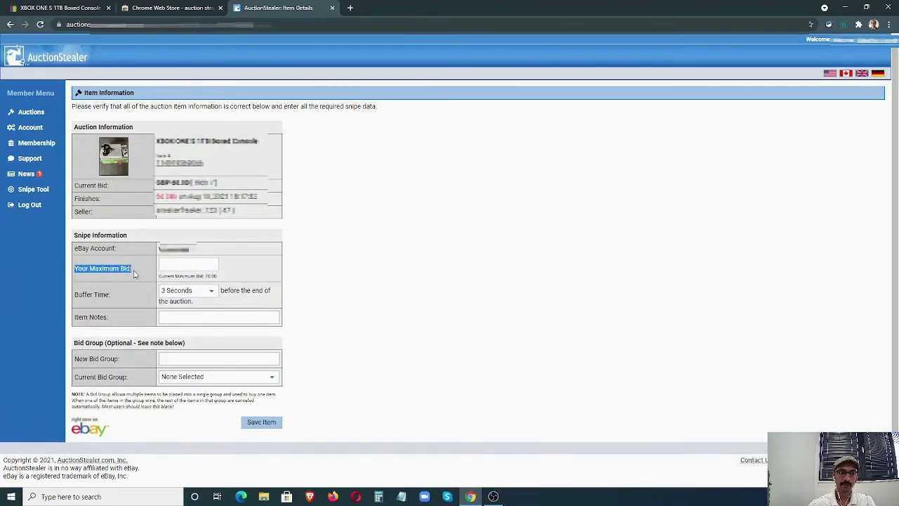
click(183, 262)
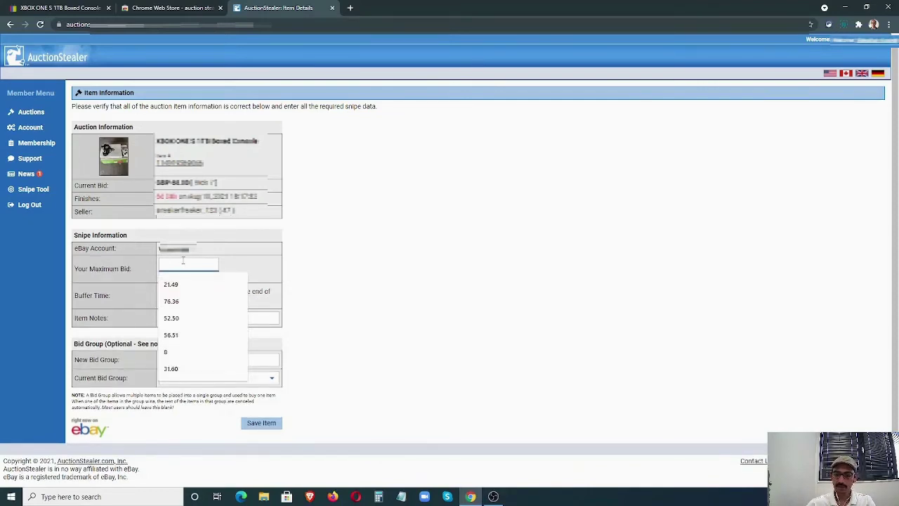
text(101)
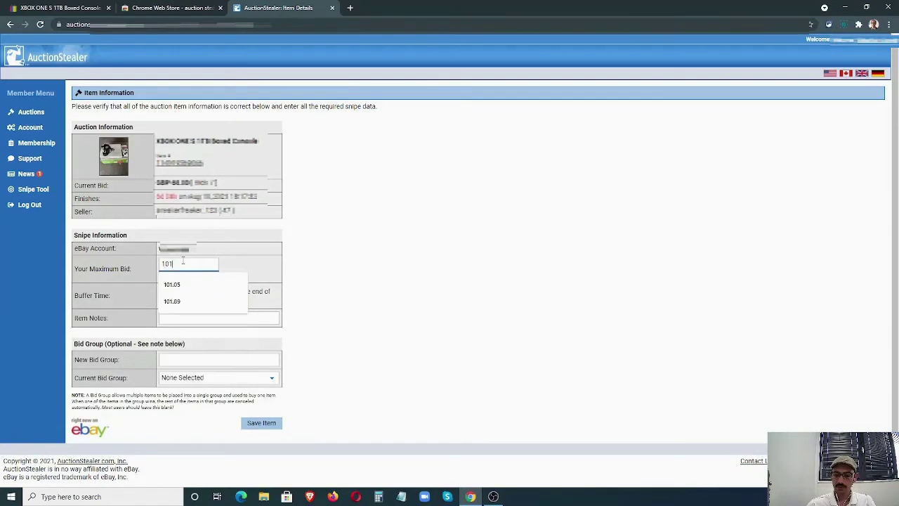
text(.5)
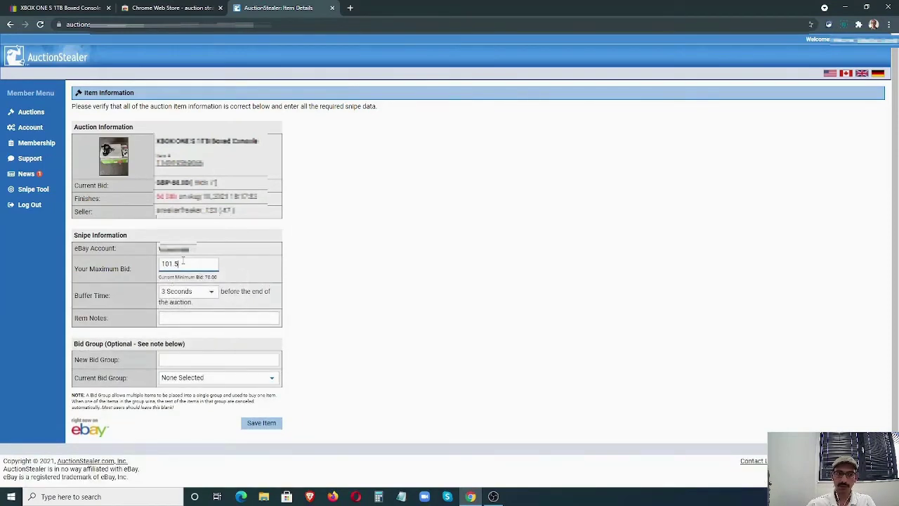
text(1)
click(260, 266)
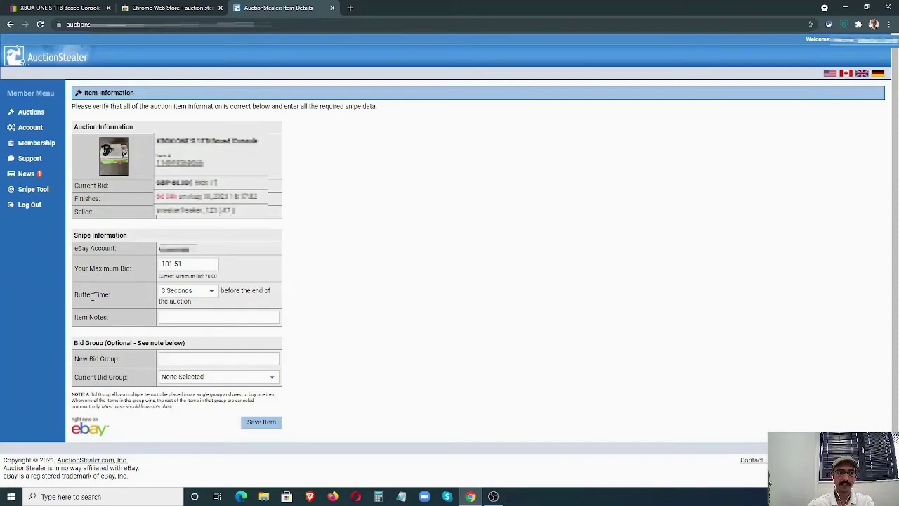
Step: Set the snipe's buffer time to 1 second before the end of the auction
click(204, 292)
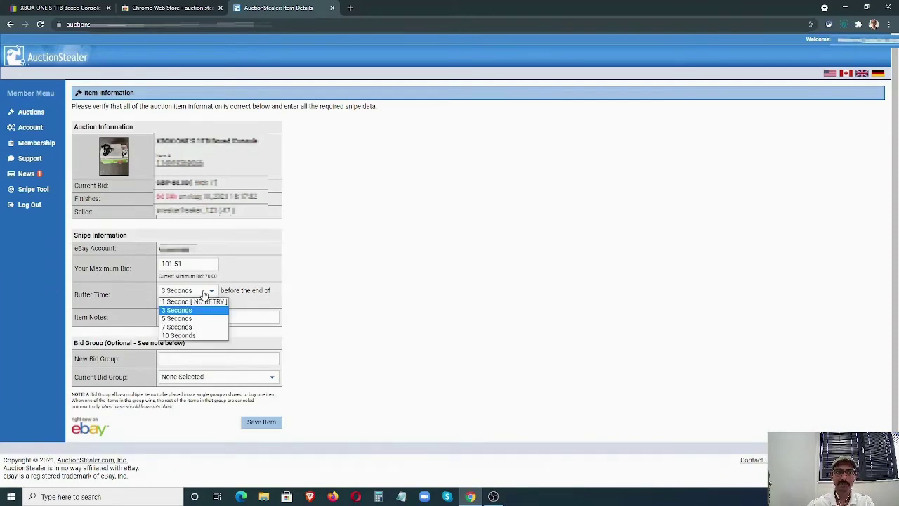
click(202, 303)
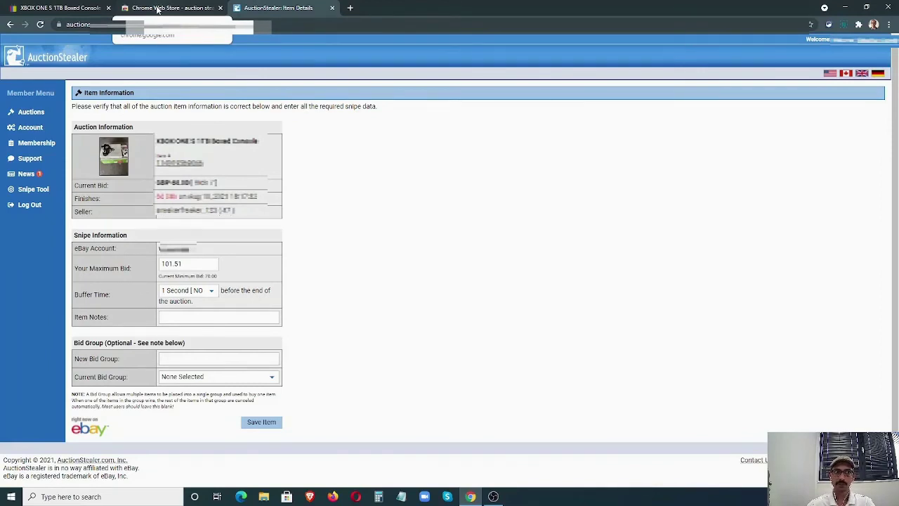
Step: Go to the Chrome Web Store results, open the AuctionStealer Snipe Tool extension and enable it
click(158, 8)
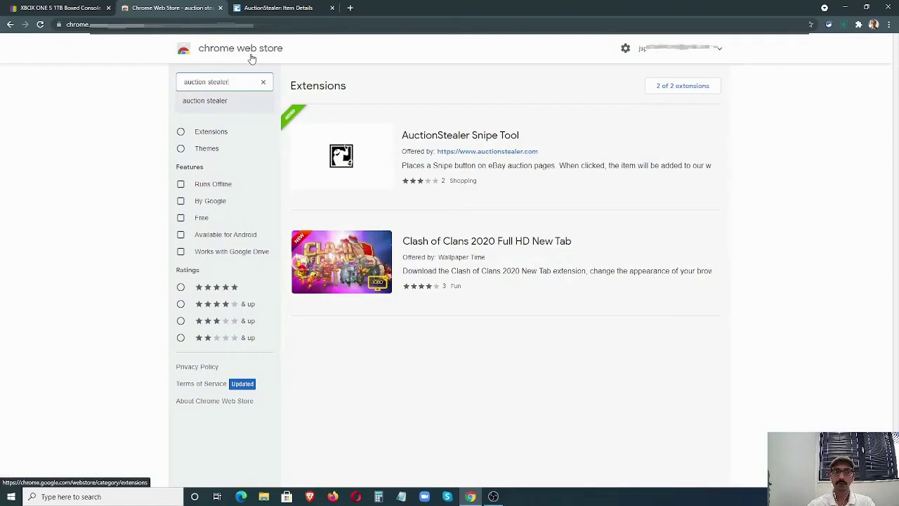
click(451, 136)
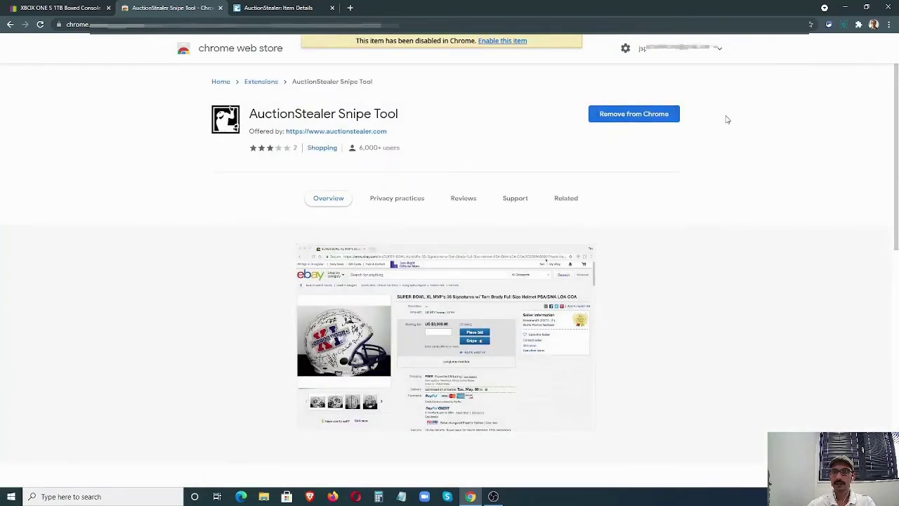
click(506, 42)
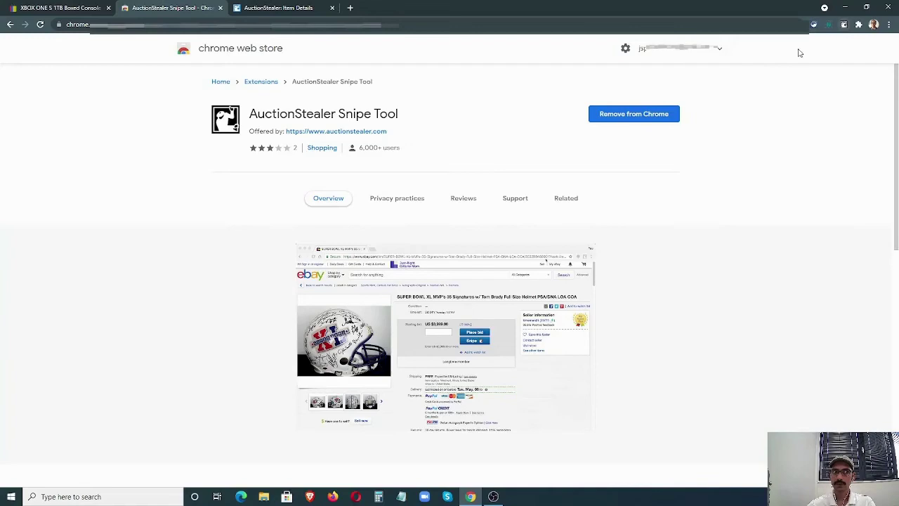
Step: Return to the eBay Xbox One S console listing and launch the Snipe tool for it
click(71, 8)
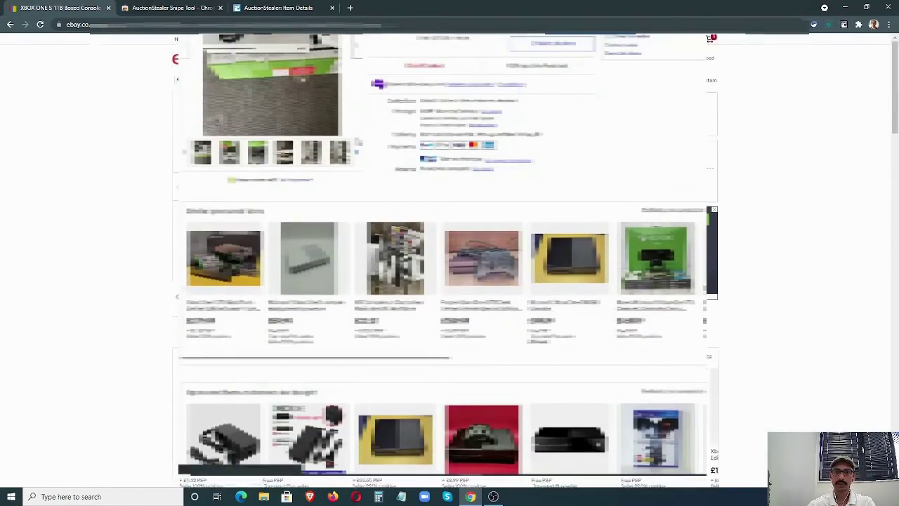
scroll(512, 338, up, 2)
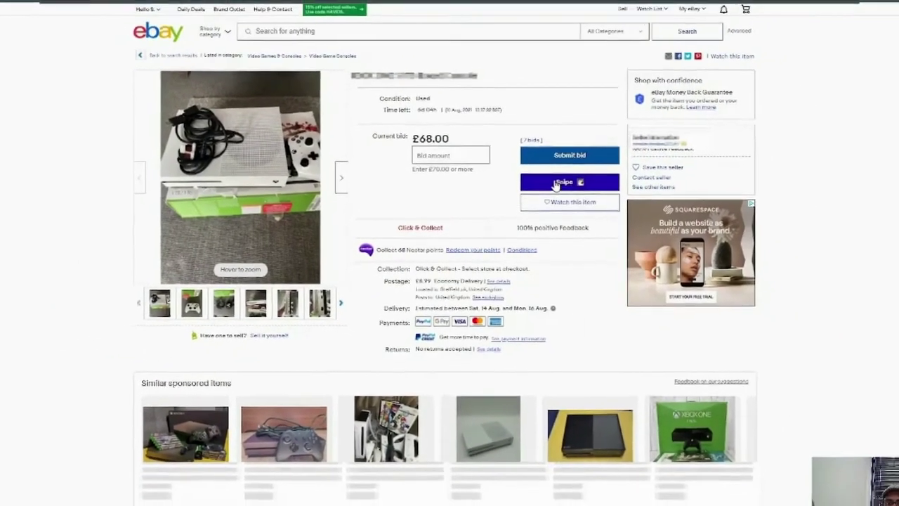
click(607, 159)
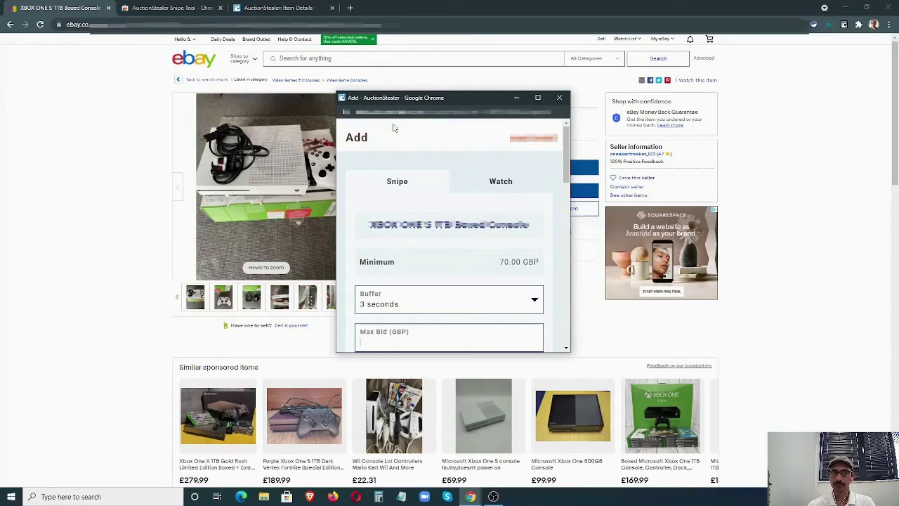
Step: Set the snipe's buffer to 1 second and its maximum bid to 101.52 GBP
scroll(462, 207, down, 2)
click(442, 210)
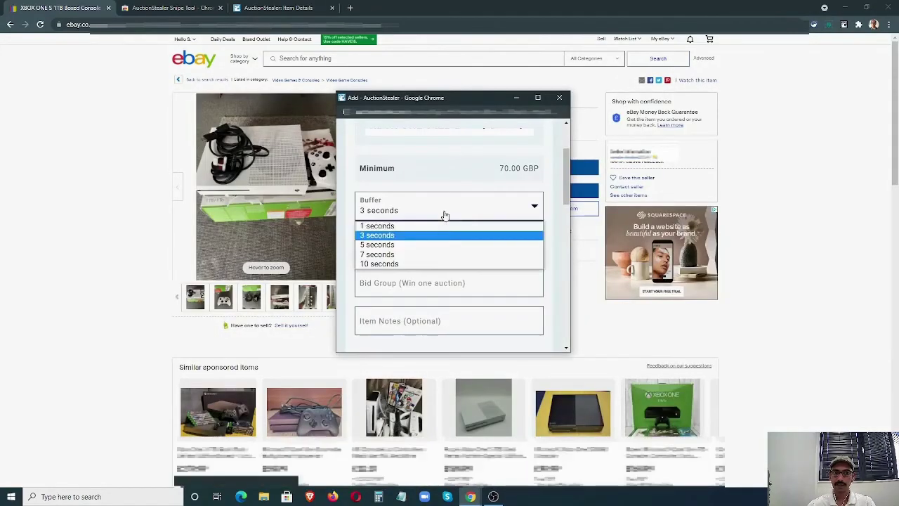
click(406, 226)
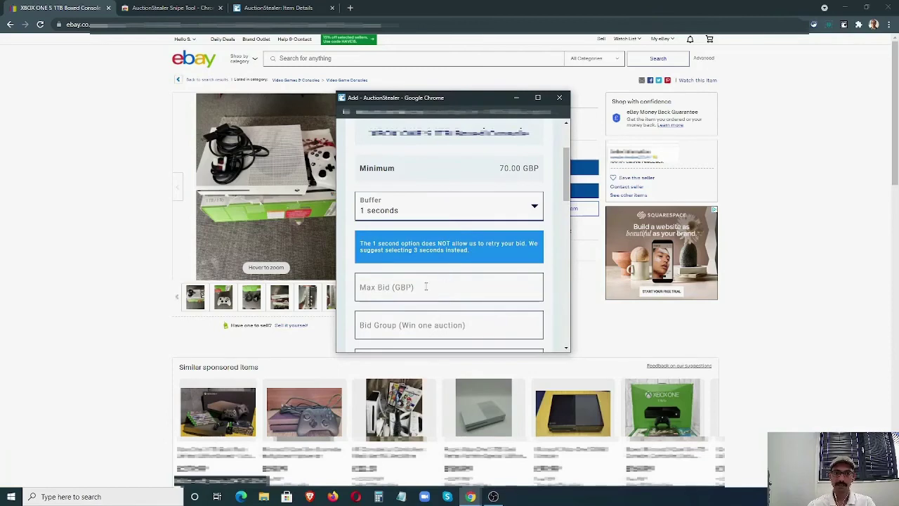
click(391, 289)
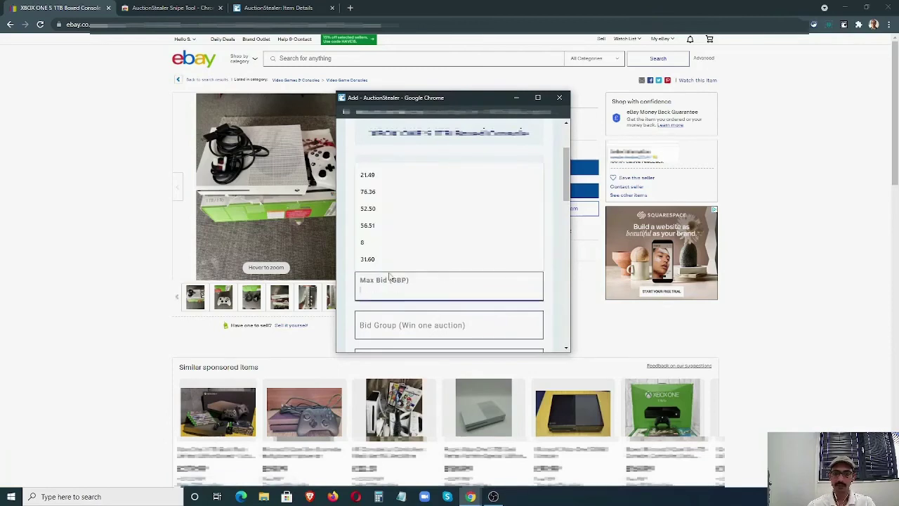
text(101)
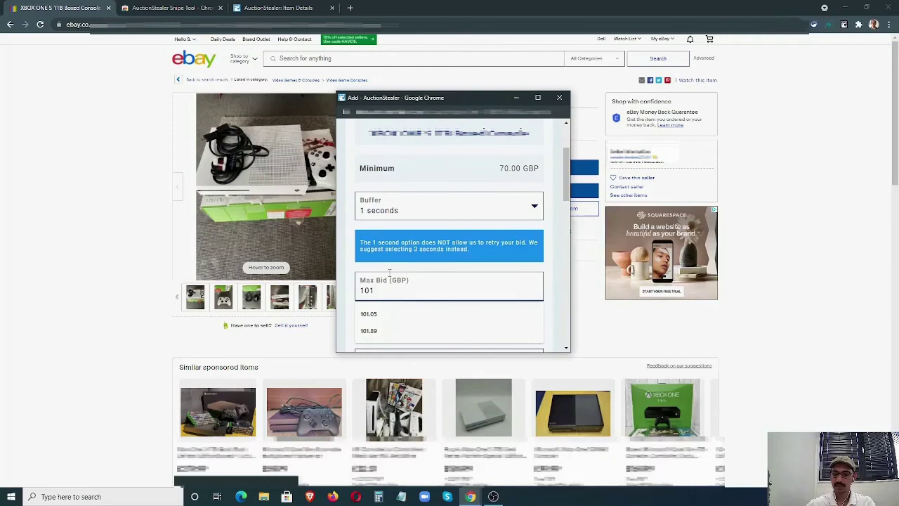
text(.52)
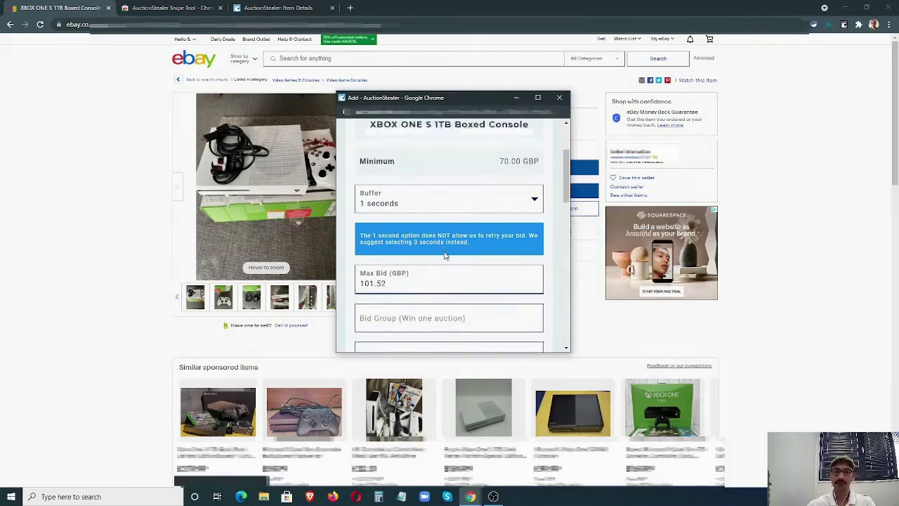
Step: Save the console snipe and close the Snipe Tool window
scroll(444, 256, down, 3)
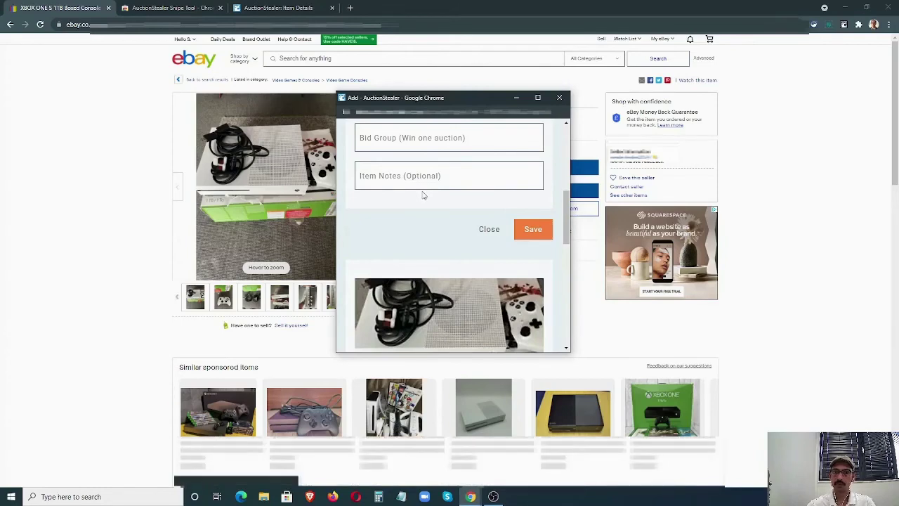
click(533, 231)
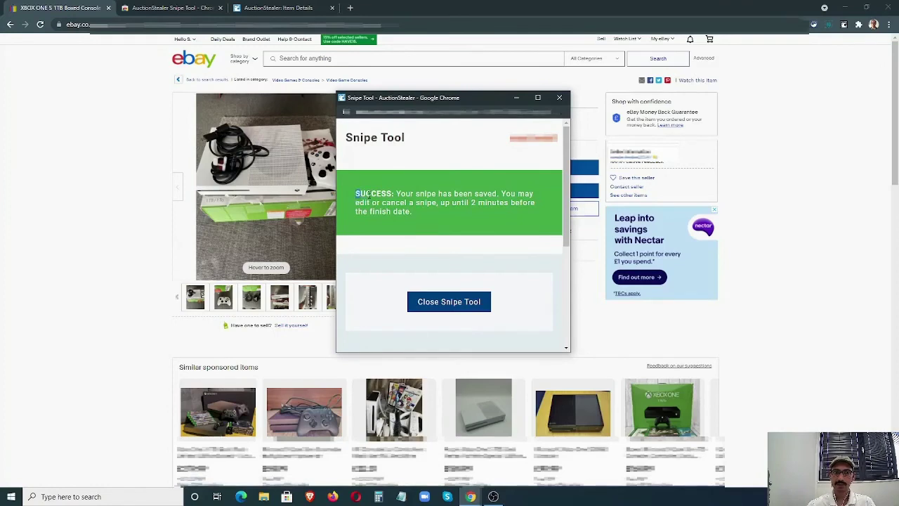
drag(355, 195, 419, 214)
key(ctrl+w)
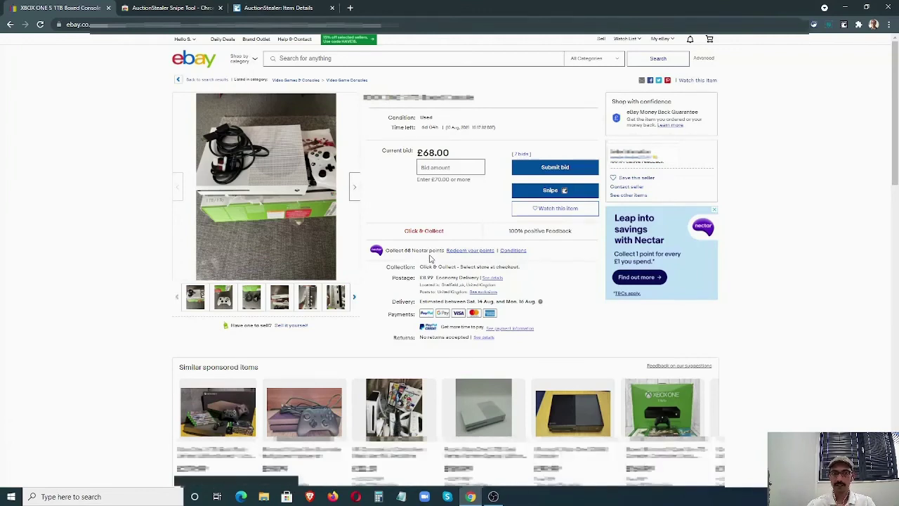
Step: Switch to AuctionStealer and check the Xbox One S console's entry at the end of the Your Auctions list
click(274, 8)
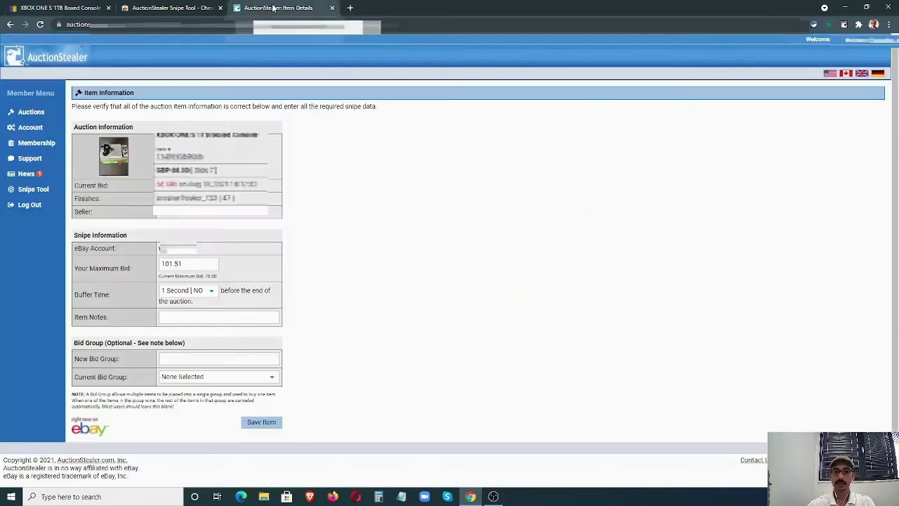
click(30, 114)
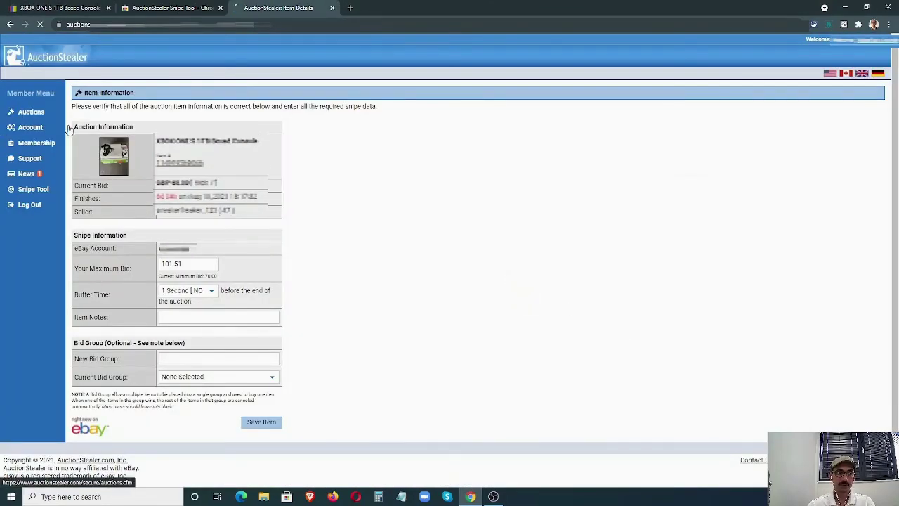
scroll(484, 179, down, 5)
scroll(458, 168, down, 15)
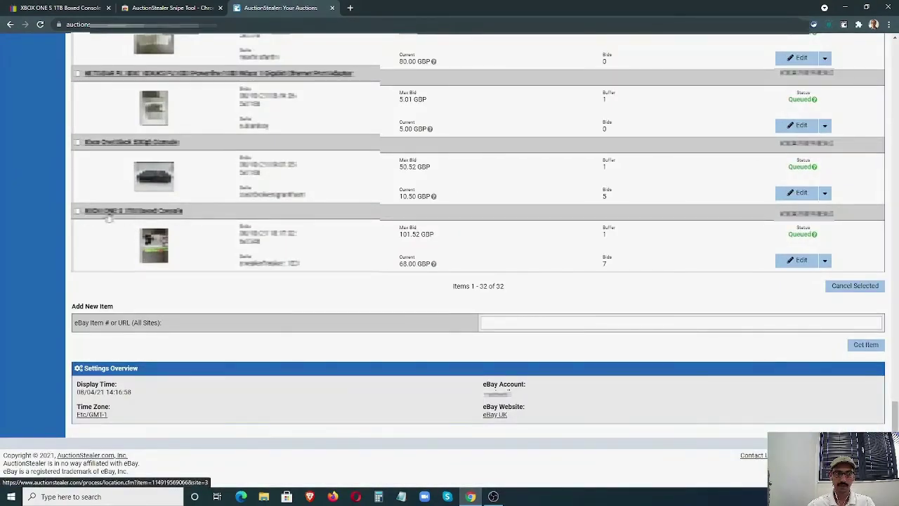
mouse_move(797, 240)
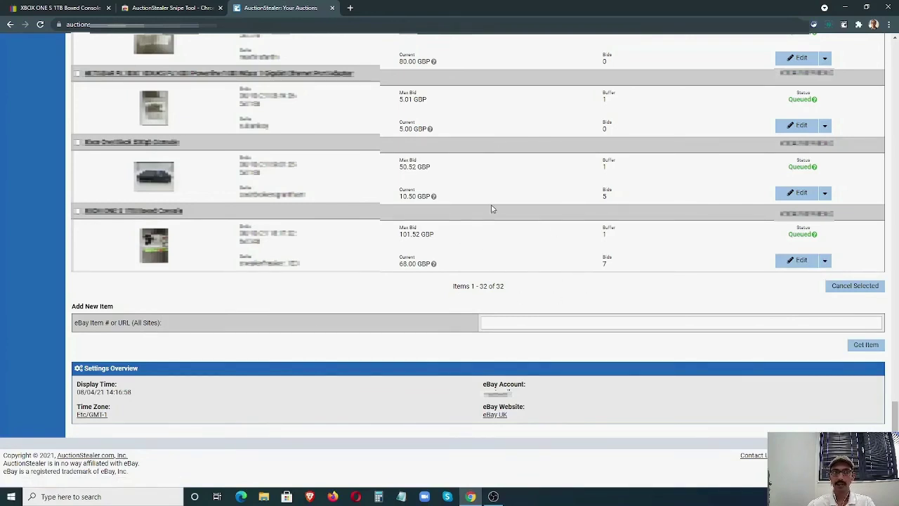
scroll(479, 206, up, 1)
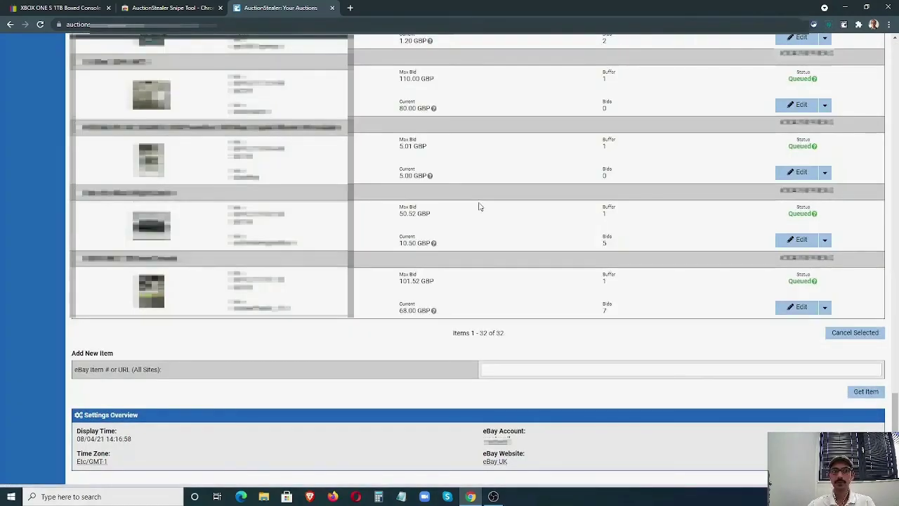